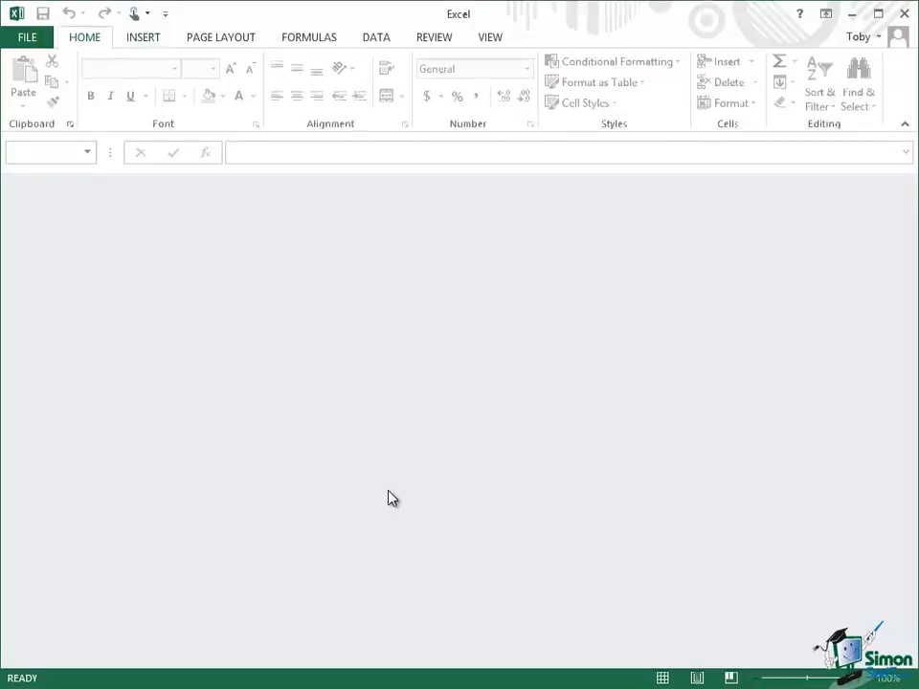
Step: Cycle through the Insert, Page Layout, Formulas, Data, Review, View and Home tabs using Alt shortcuts
key(alt+n)
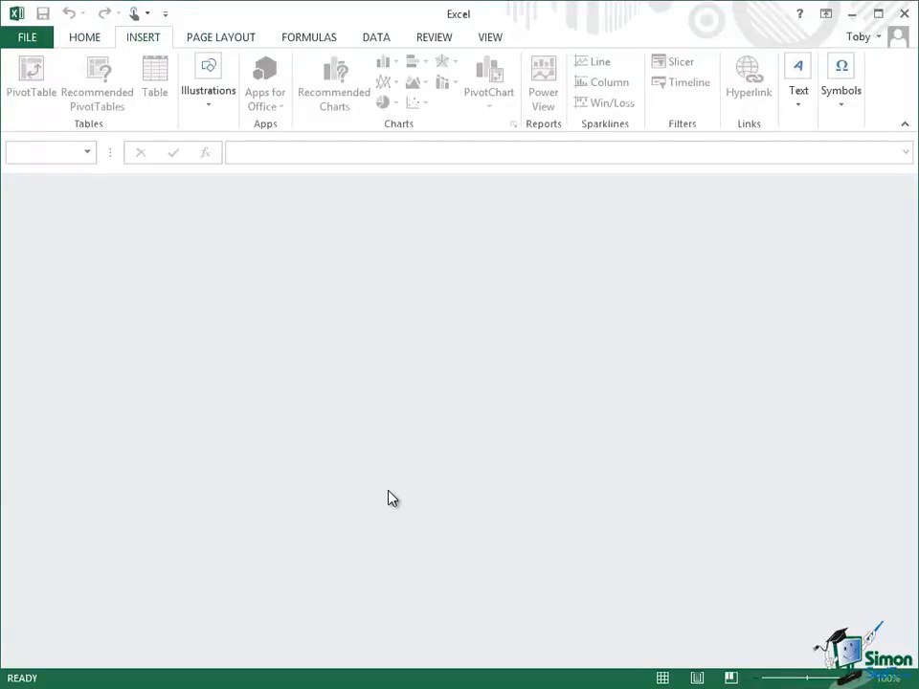
key(alt+p)
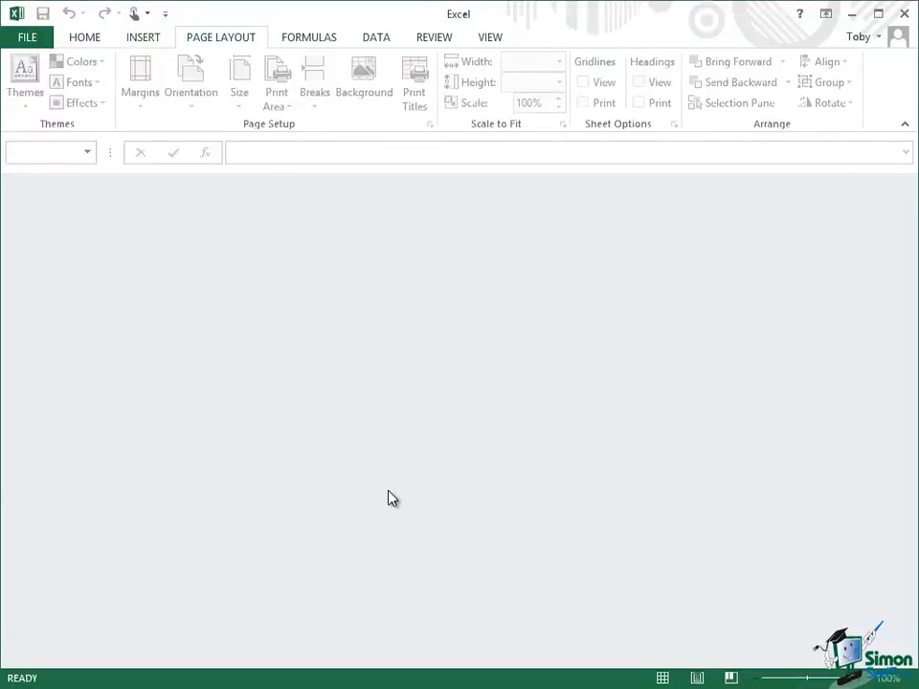
key(alt+m)
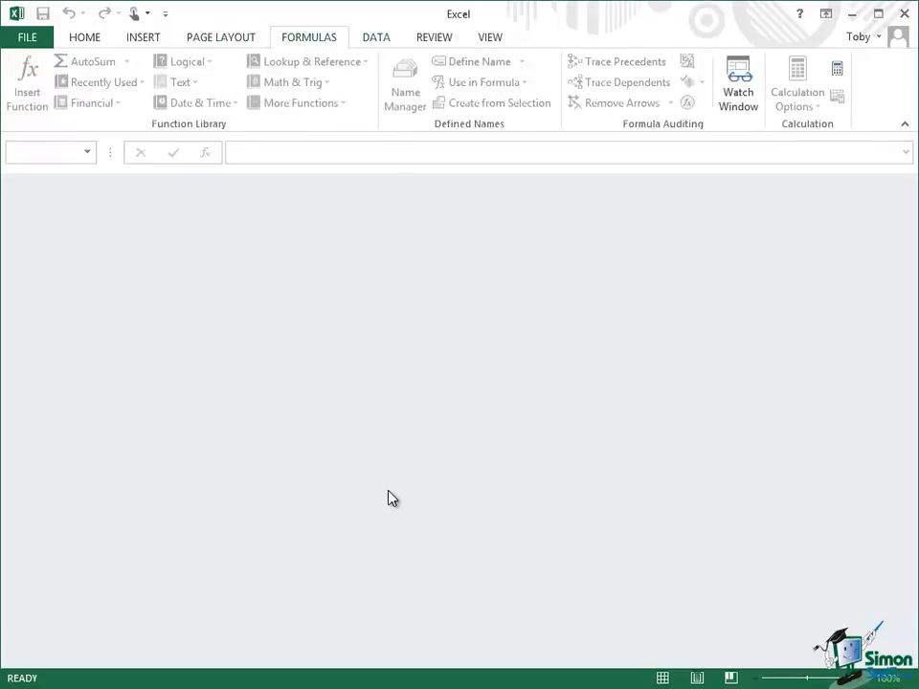
key(alt+a)
key(alt+r)
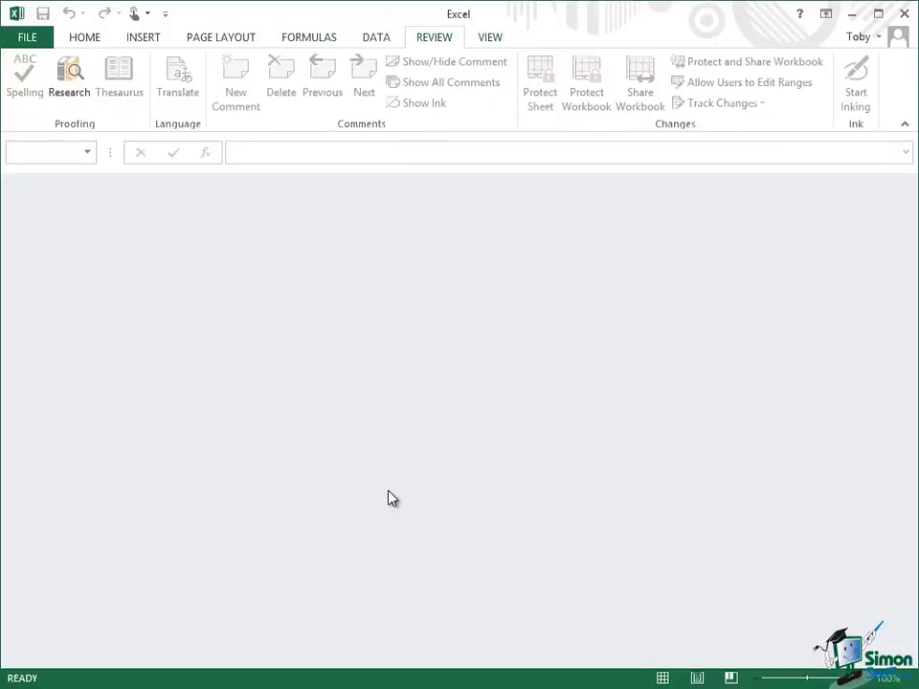
key(alt+w)
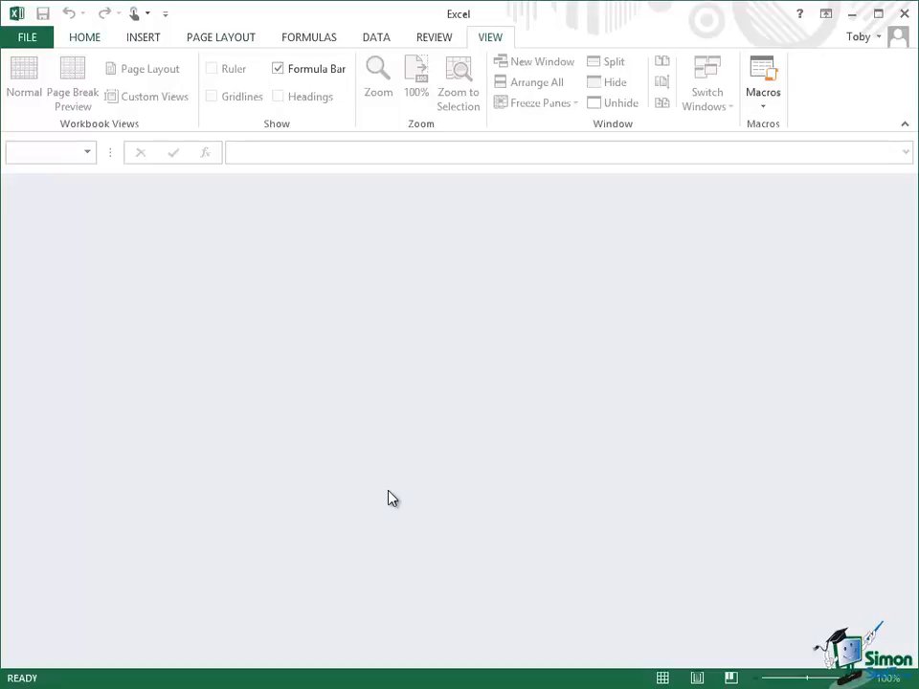
key(alt+h)
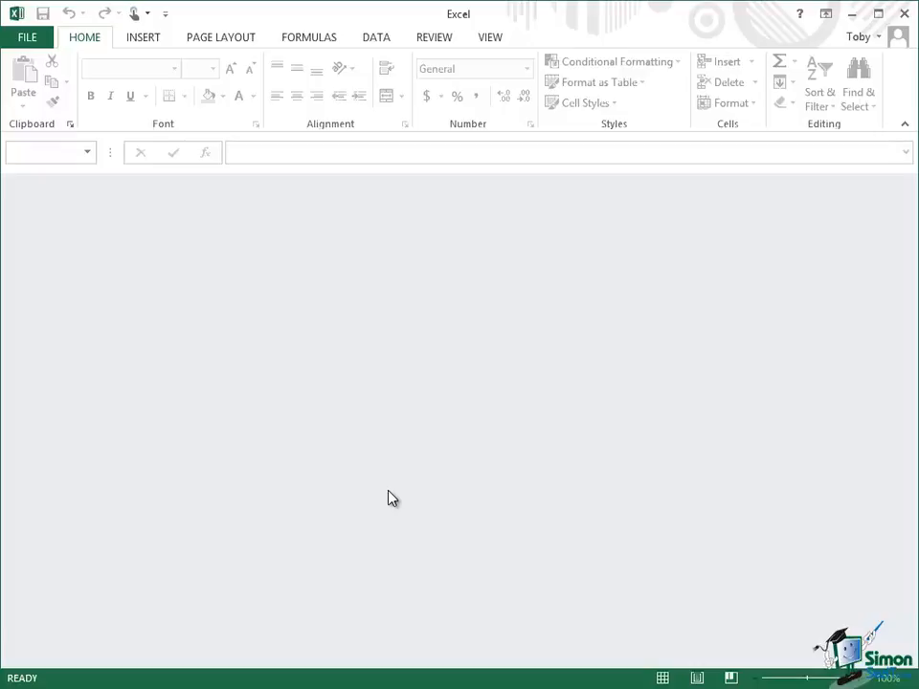
key(alt+n)
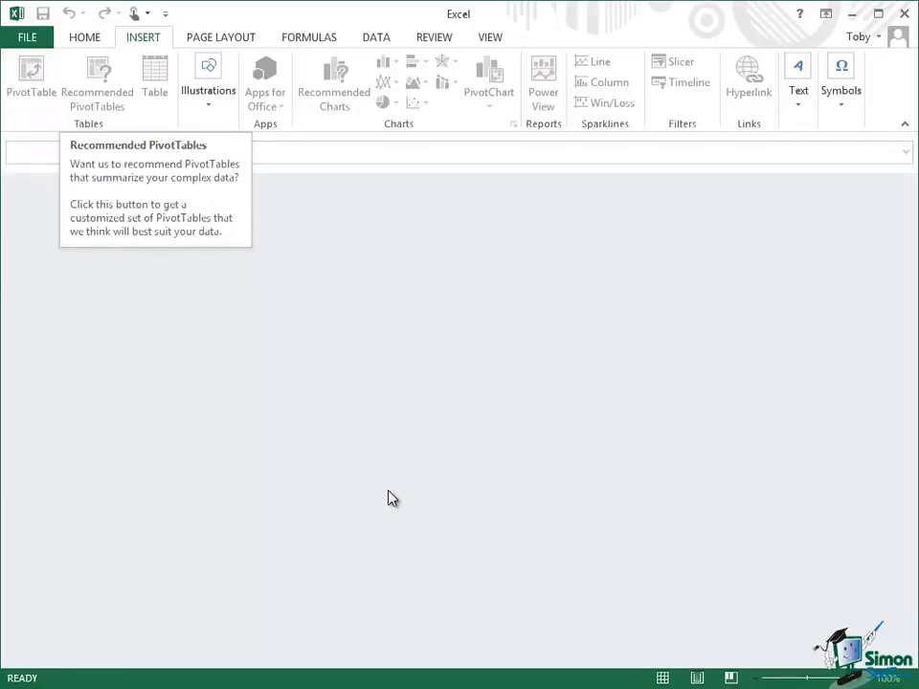
key(Tab)
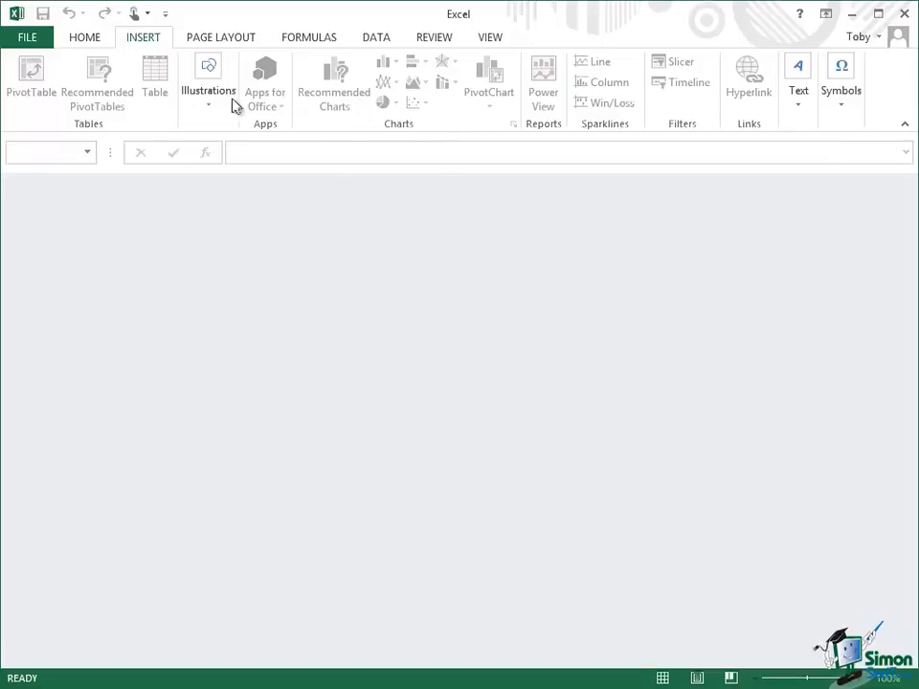
Step: Open the recent workbook toby-test-exercise-01.xlsx from File > Open > Recent Workbooks
click(78, 43)
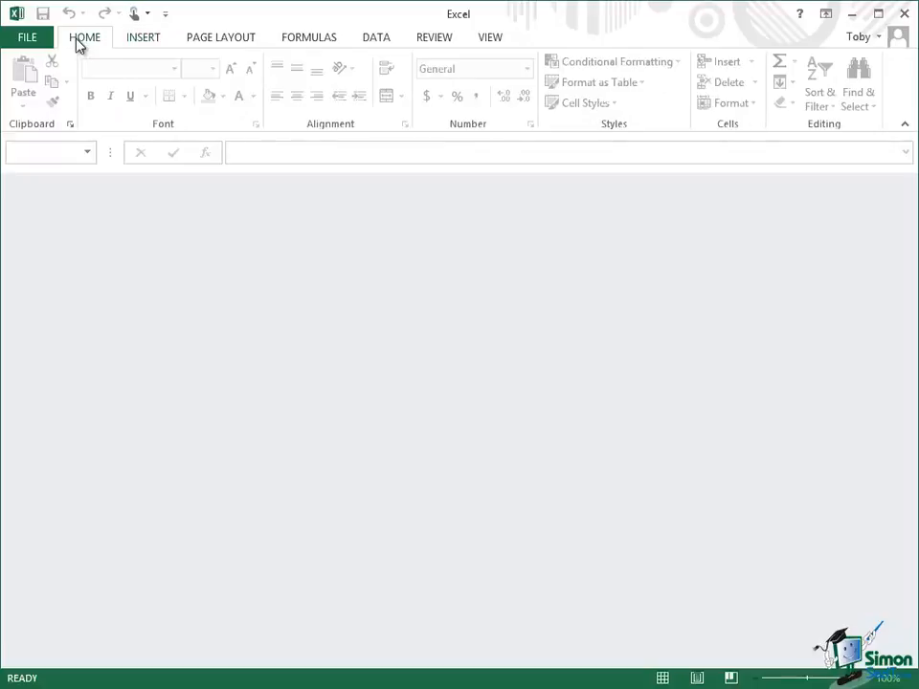
click(24, 43)
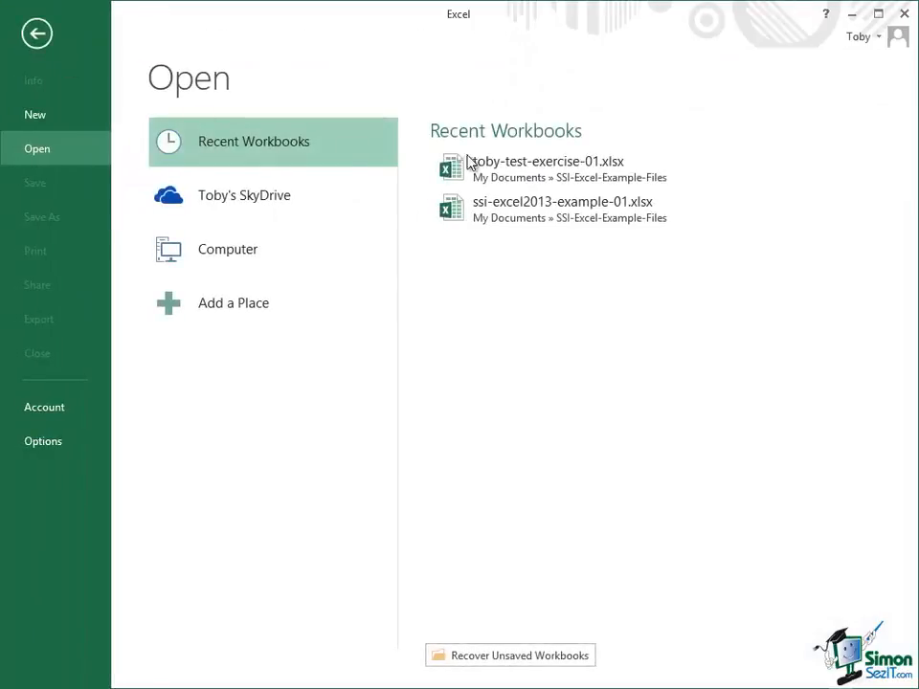
click(569, 164)
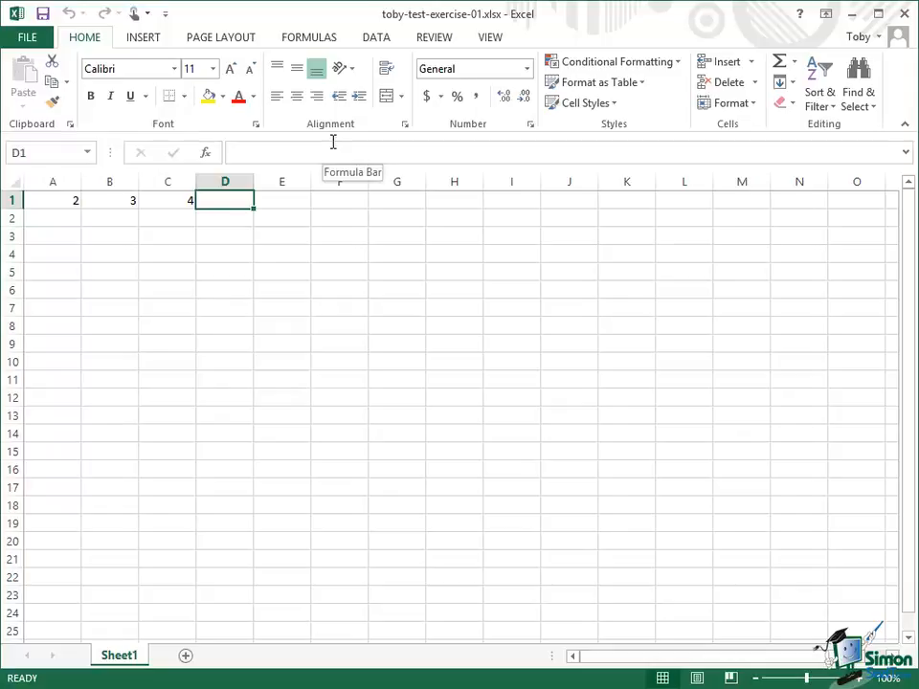
Step: Start a Create Table on the Insert tab for the row 1 range $A$1:$C$1
click(142, 41)
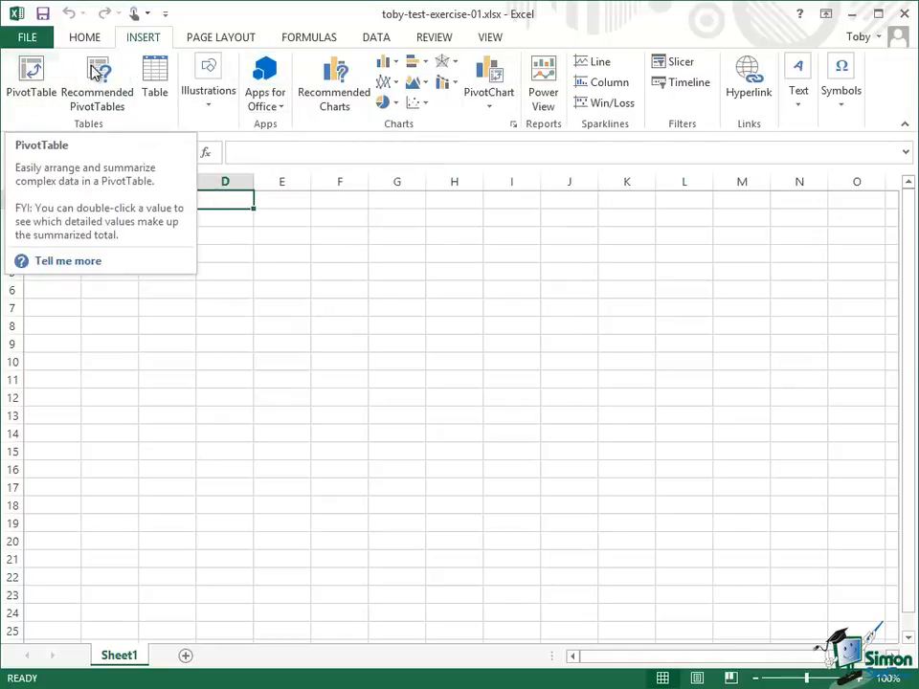
click(157, 77)
click(156, 85)
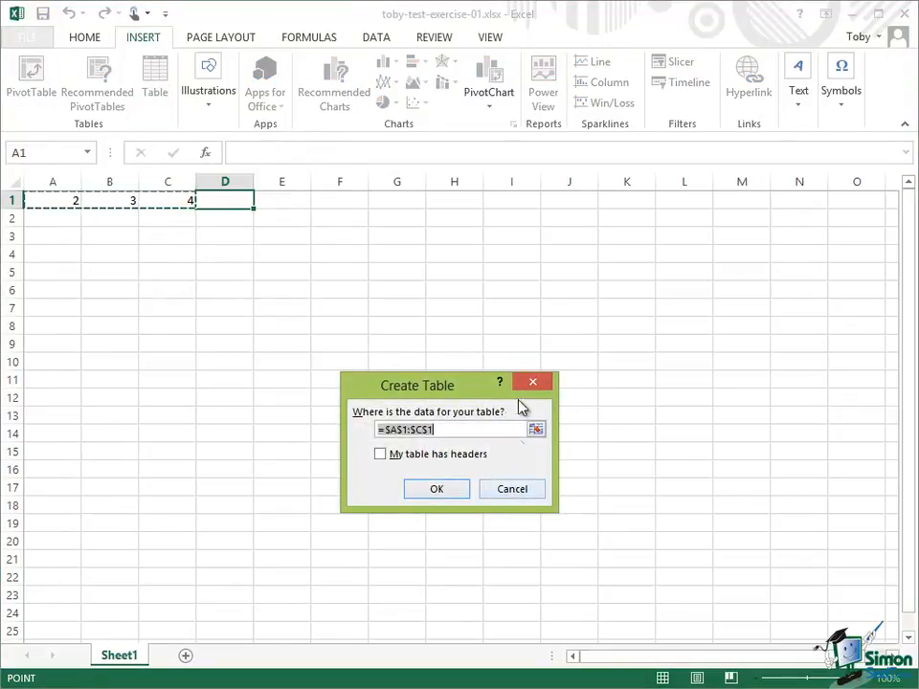
click(514, 490)
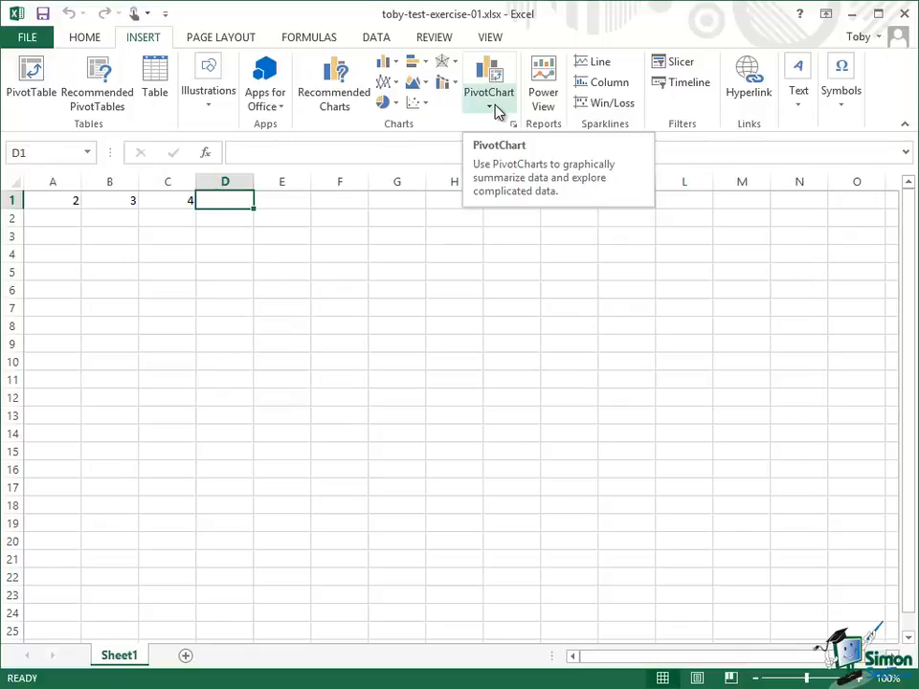
click(496, 111)
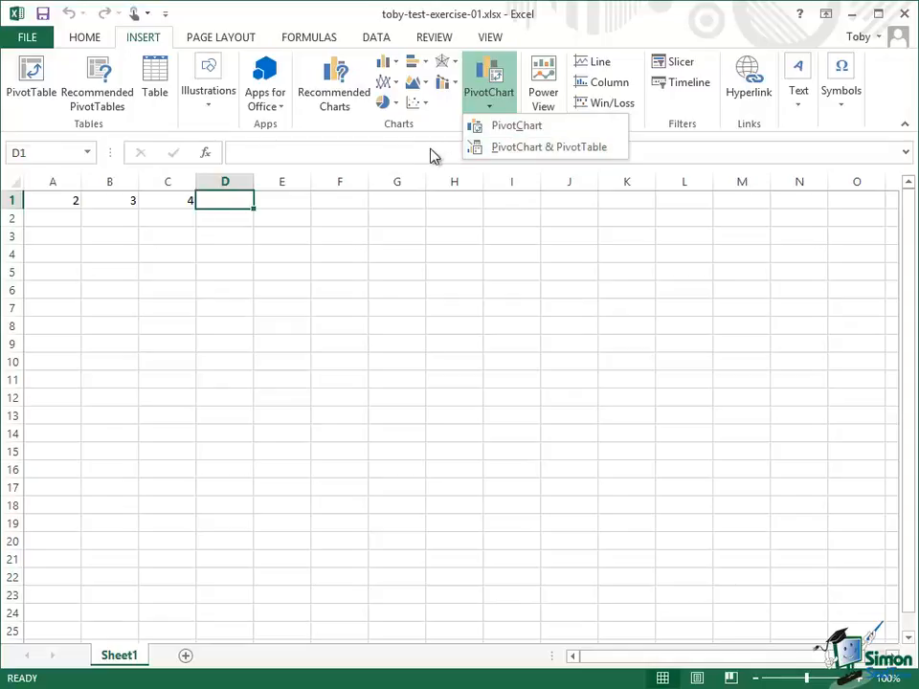
click(447, 197)
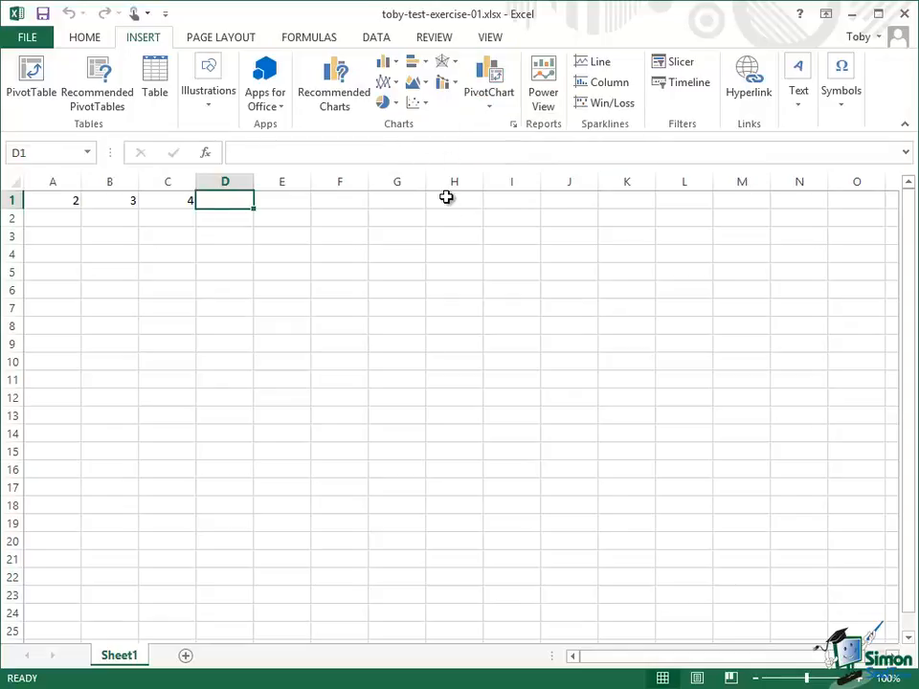
click(497, 74)
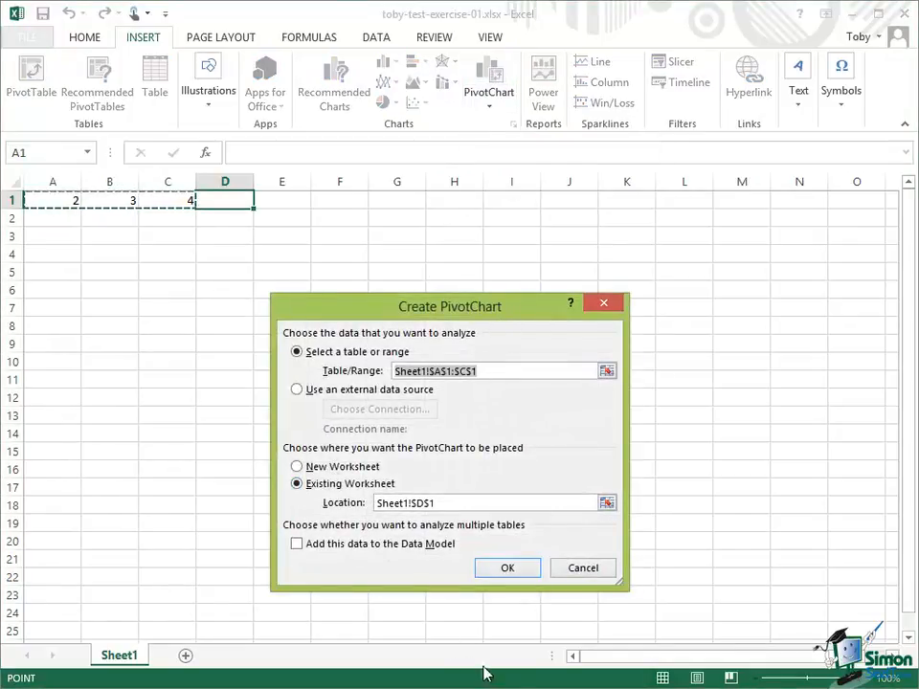
click(584, 569)
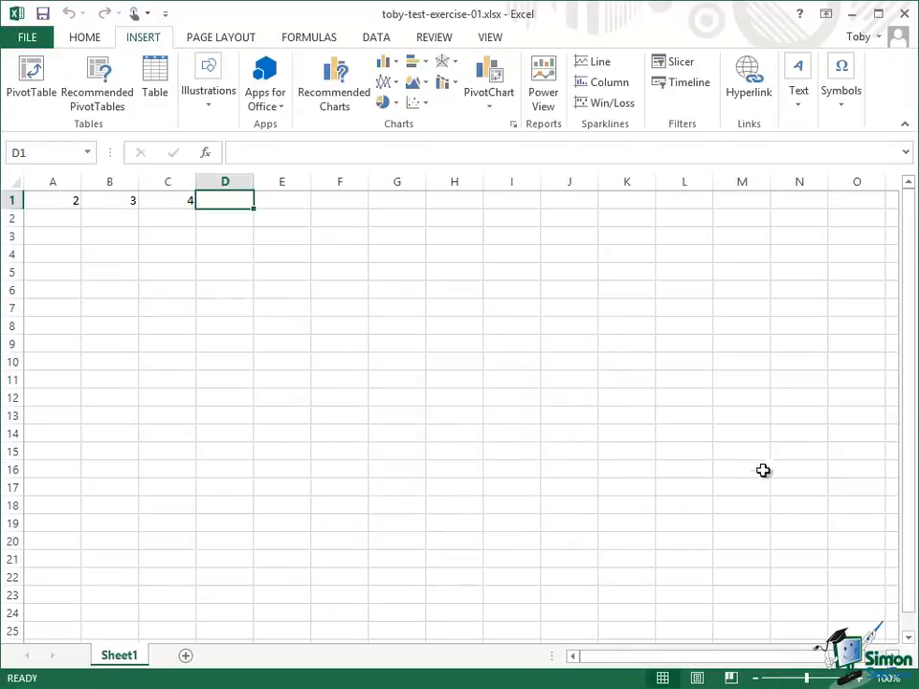
Step: Open the Insert tab's Text choices and close them again with Esc
click(801, 107)
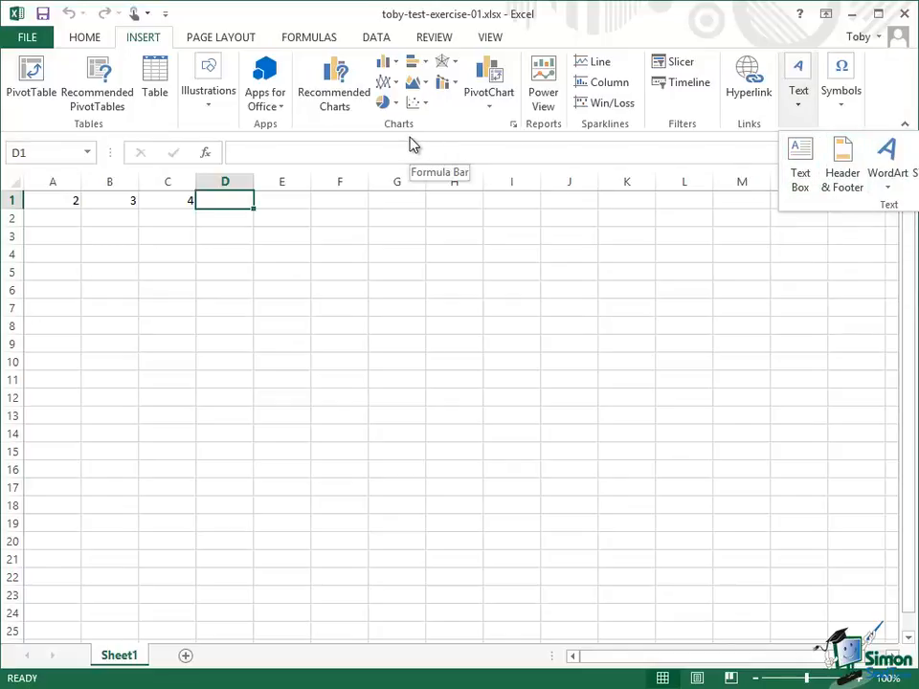
key(Escape)
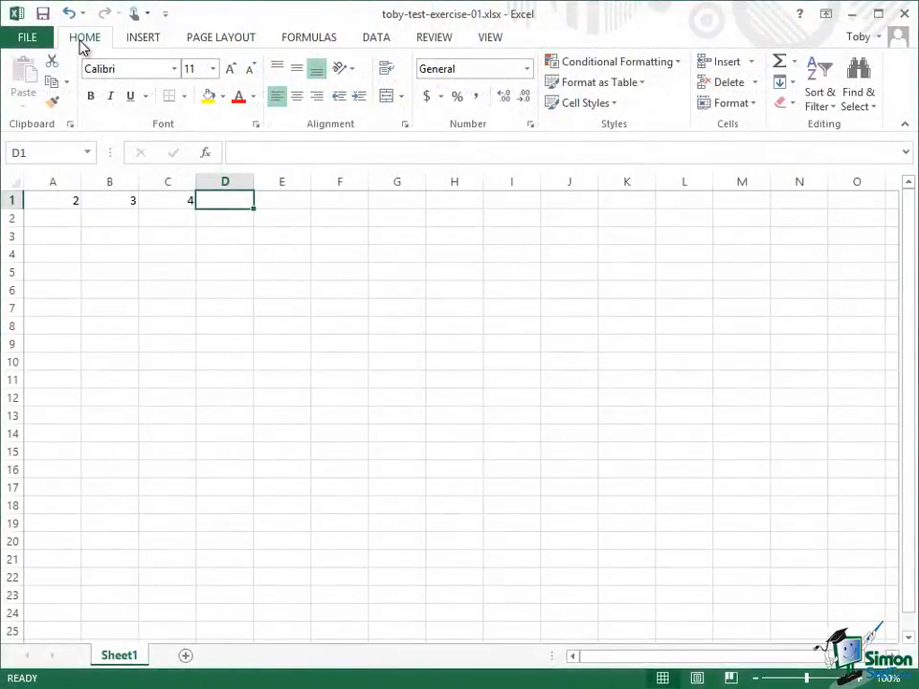
Step: Try font sizes 12 and 13 for cell D1, then settle on 11
click(213, 69)
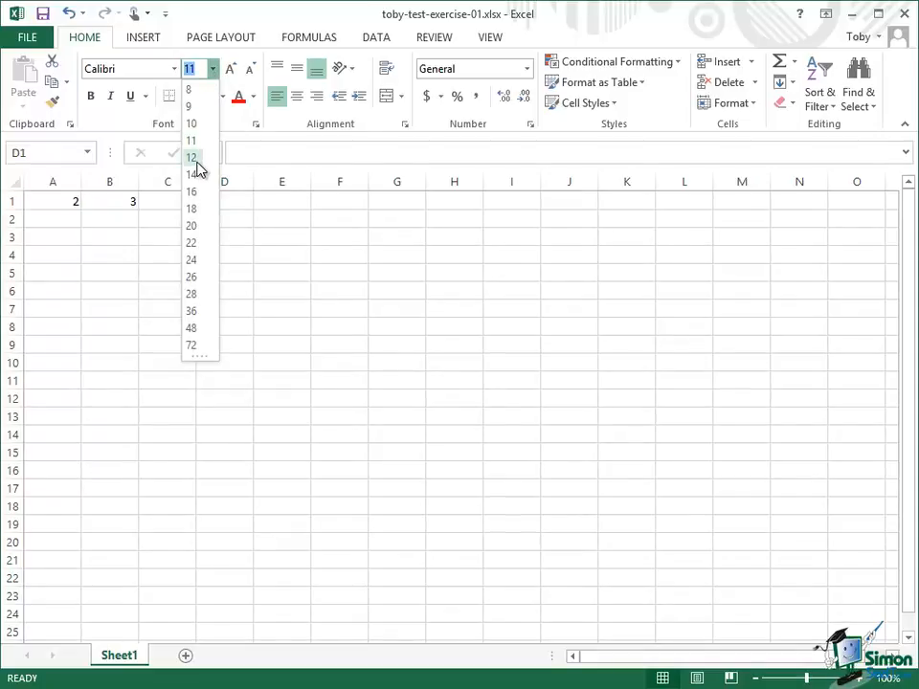
click(198, 158)
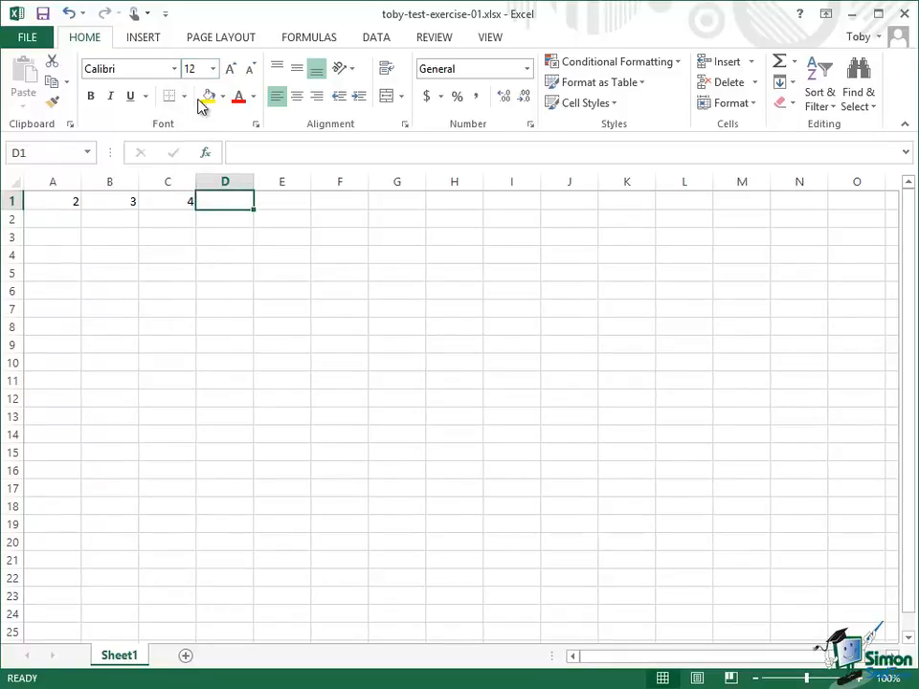
click(198, 69)
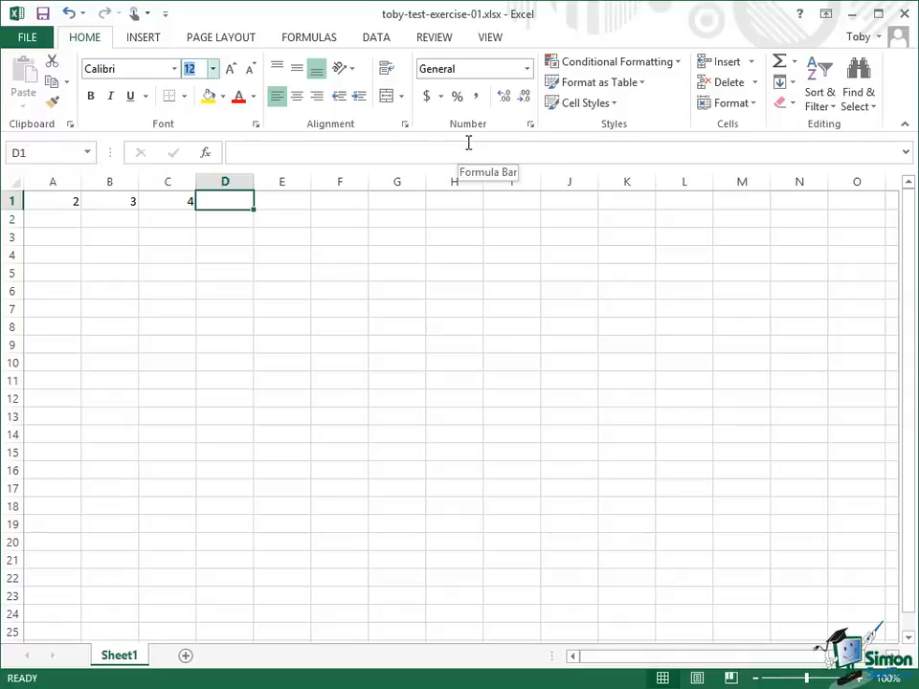
text(13)
click(213, 70)
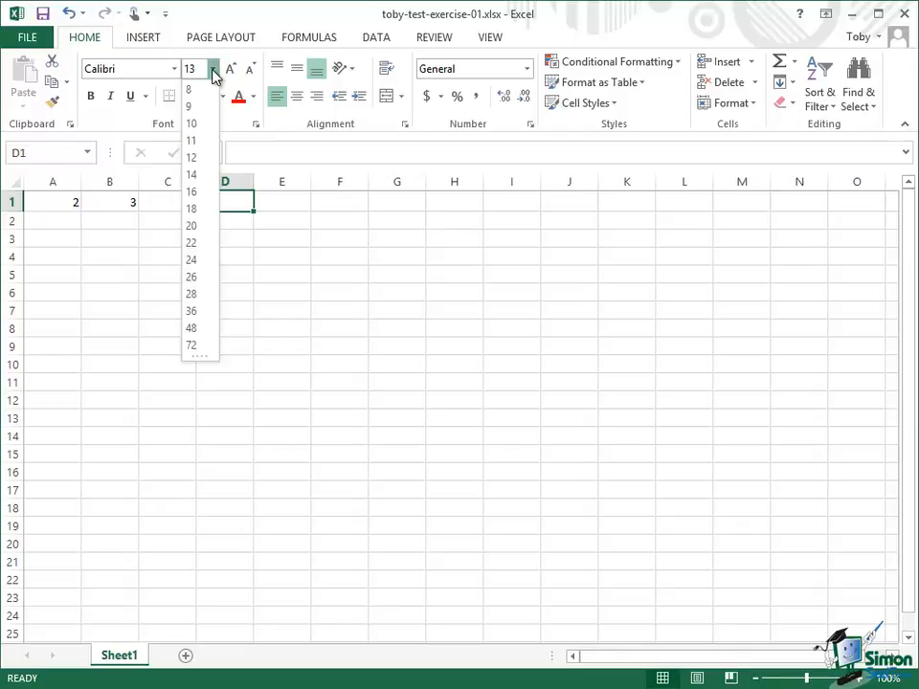
click(192, 141)
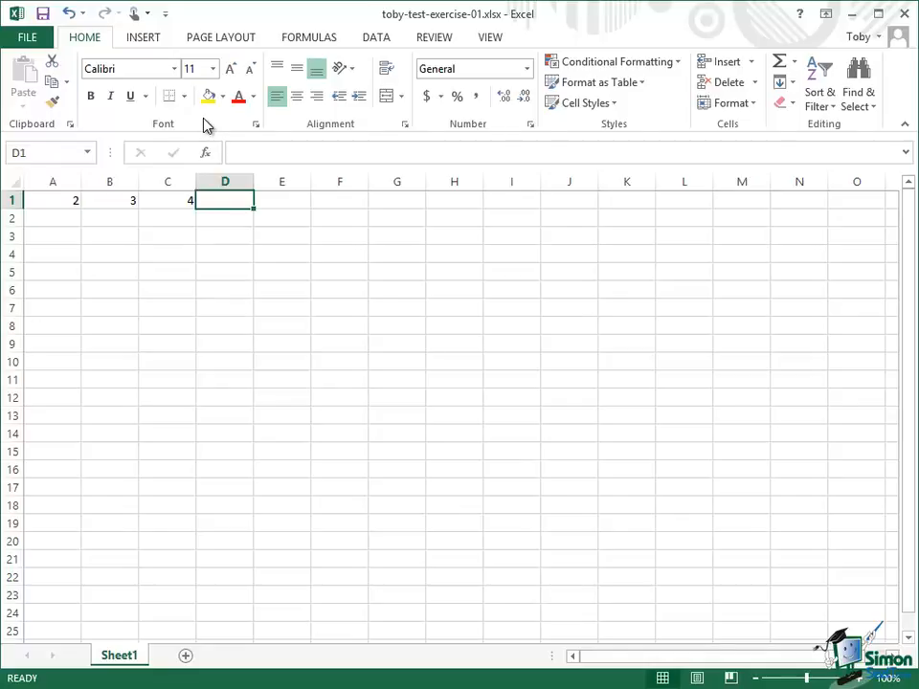
click(257, 126)
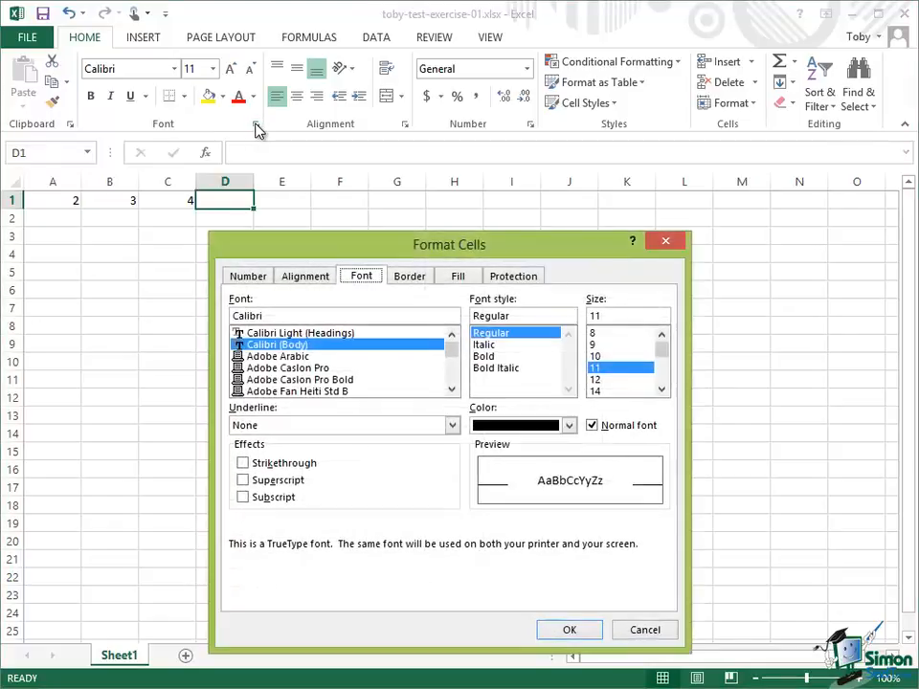
drag(311, 252, 293, 131)
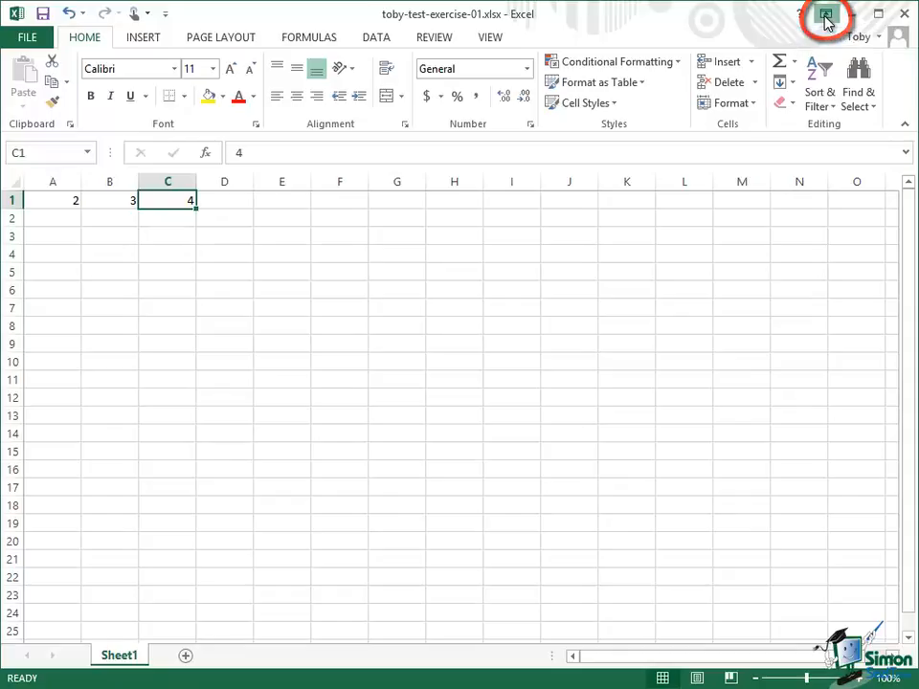
Step: Switch Ribbon Display Options to Show Tabs, hiding the ribbon commands
click(826, 16)
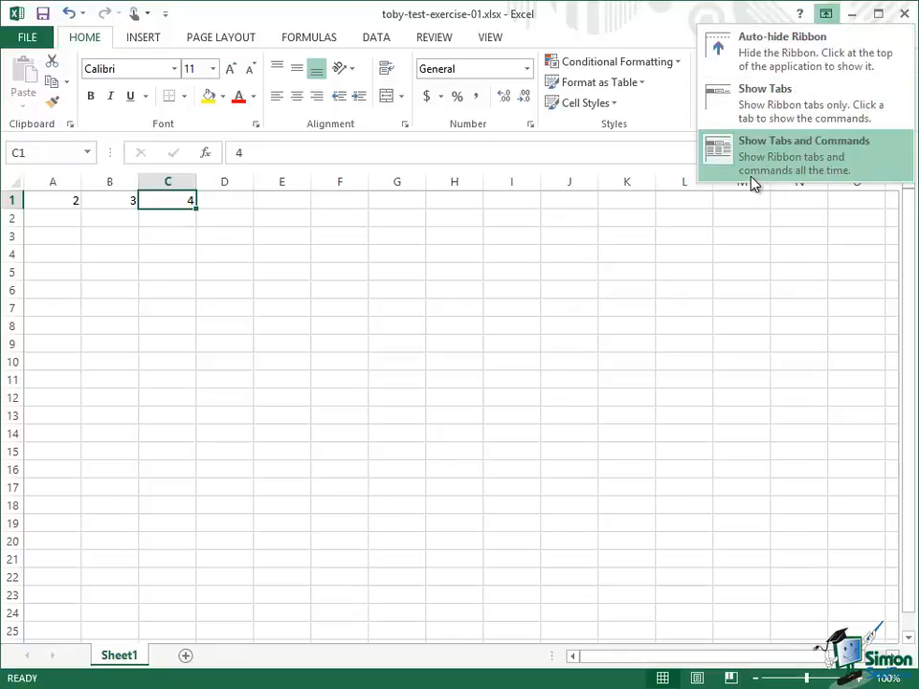
click(754, 114)
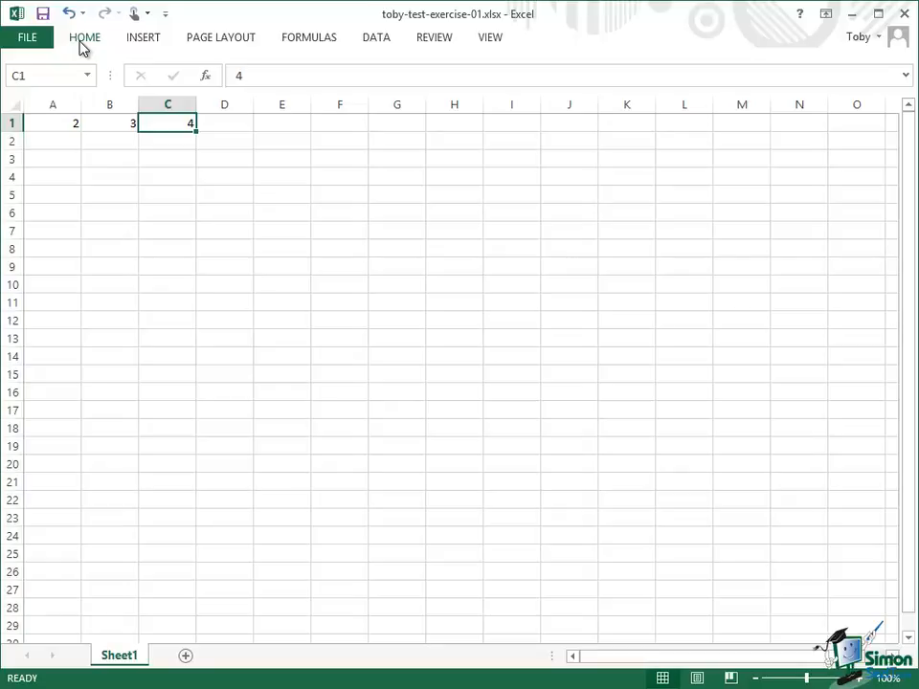
Step: Type 'hello' into cell F7 and confirm it with the formula bar checkmark
click(340, 232)
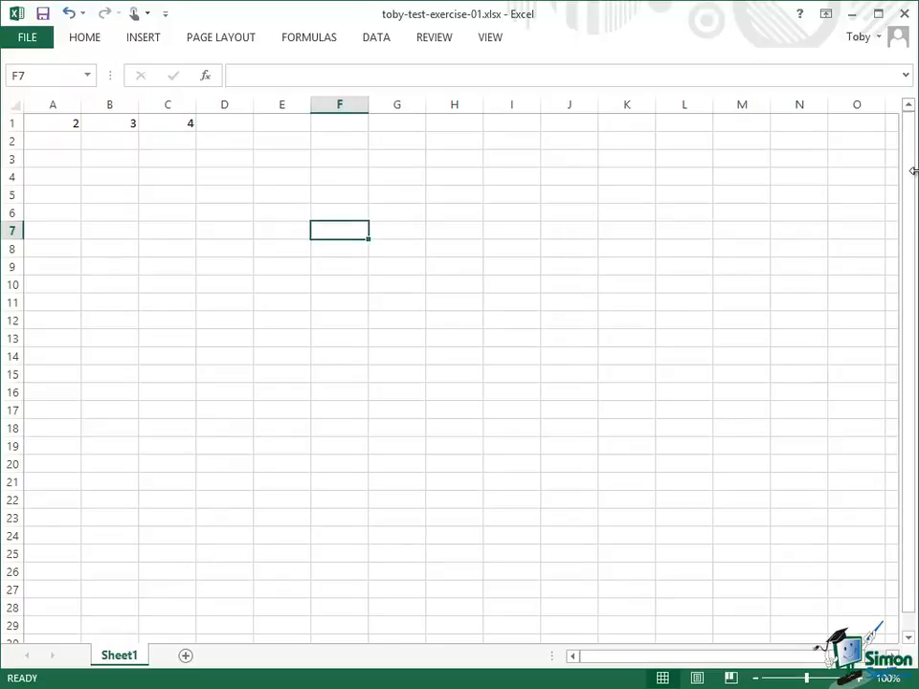
text(hello)
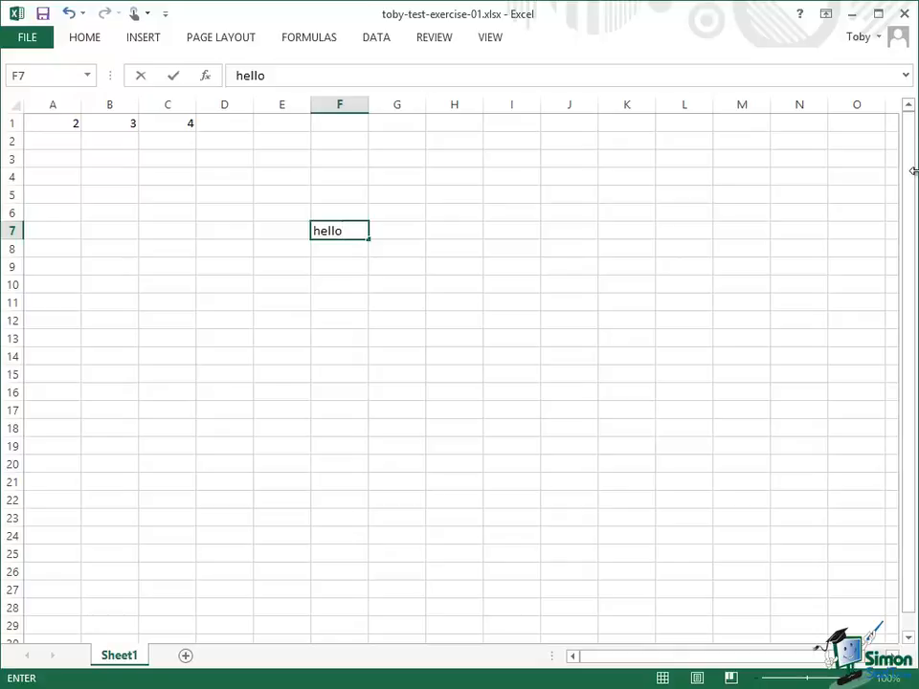
click(173, 77)
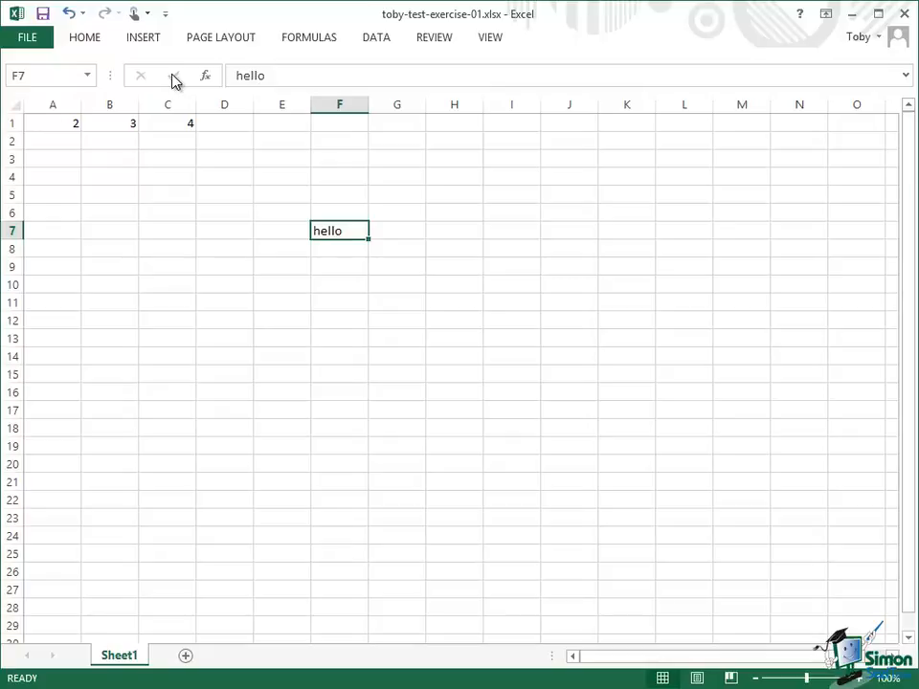
Step: Bold the 'hello' in F7 from the temporarily expanded Home tab, then hide it again
click(86, 39)
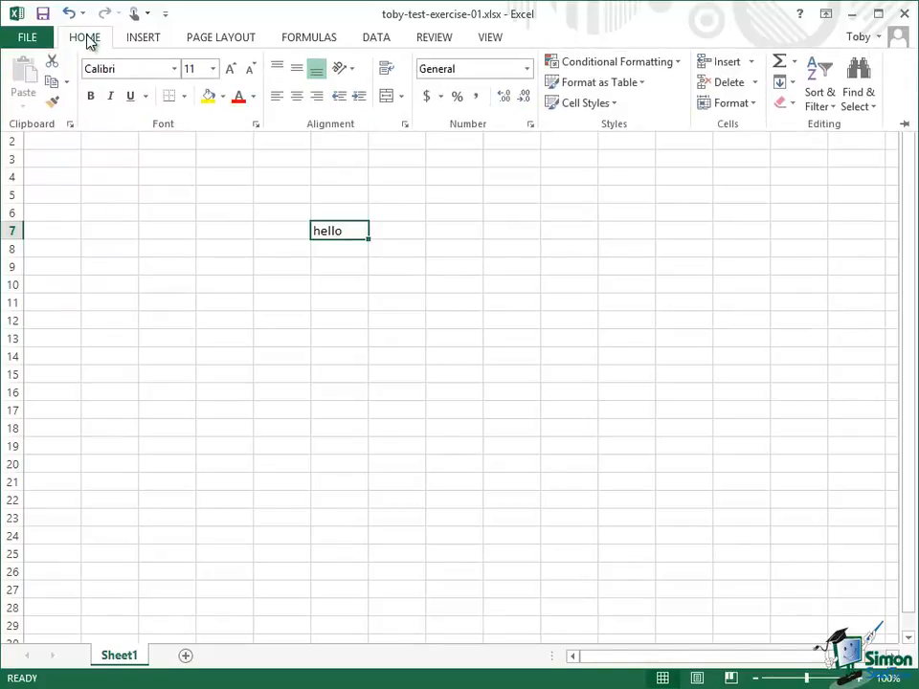
click(91, 98)
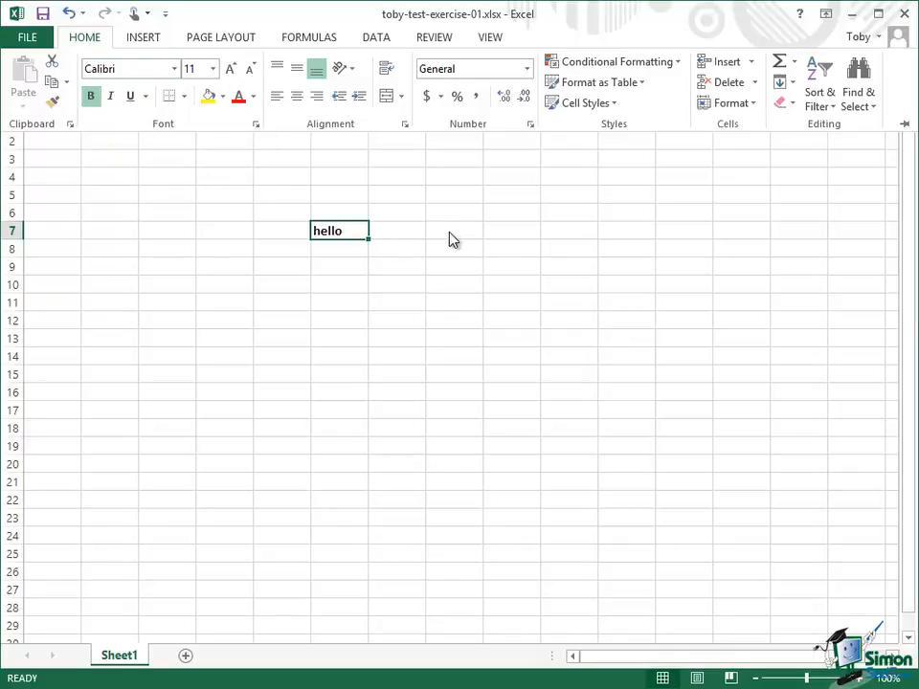
key(Escape)
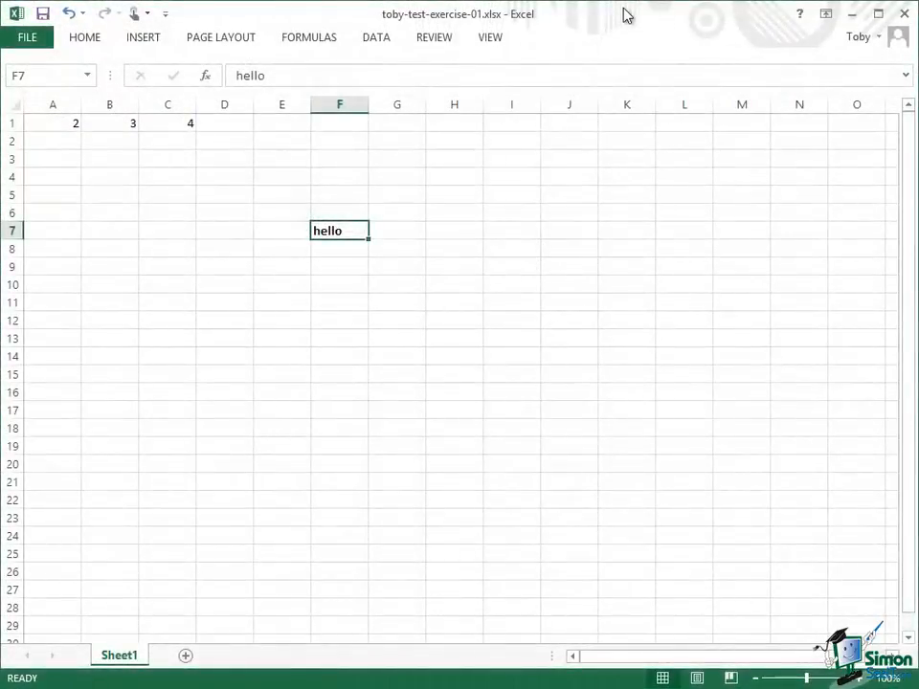
Step: Open Ribbon Display Options to choose Show Tabs and Commands
click(826, 15)
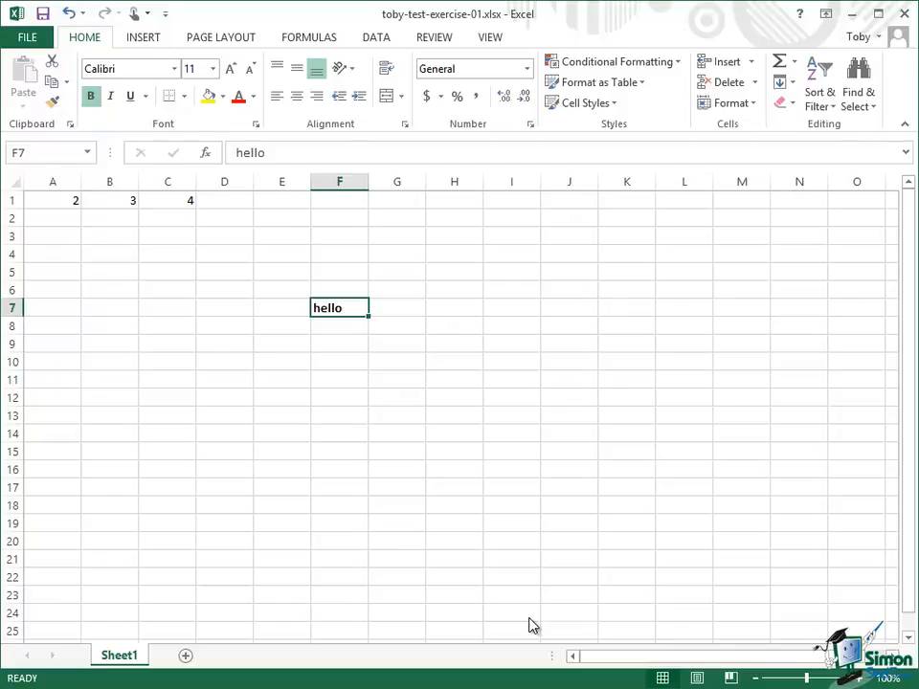
Step: Press Alt to display KeyTips over the ribbon tabs and Quick Access Toolbar
key(alt)
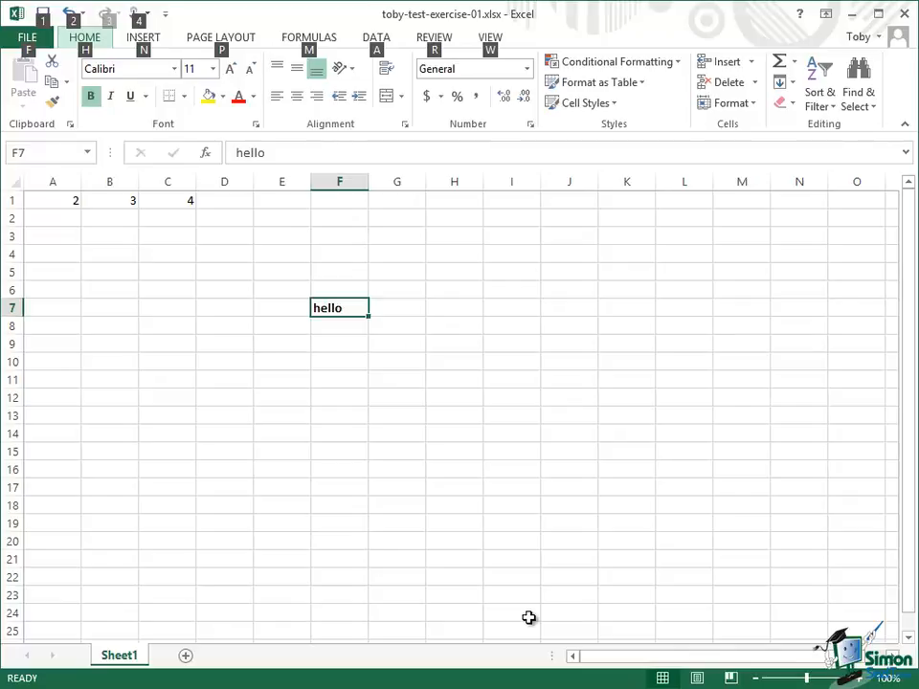
Step: Press A with KeyTips showing to switch to the DATA tab
key(a)
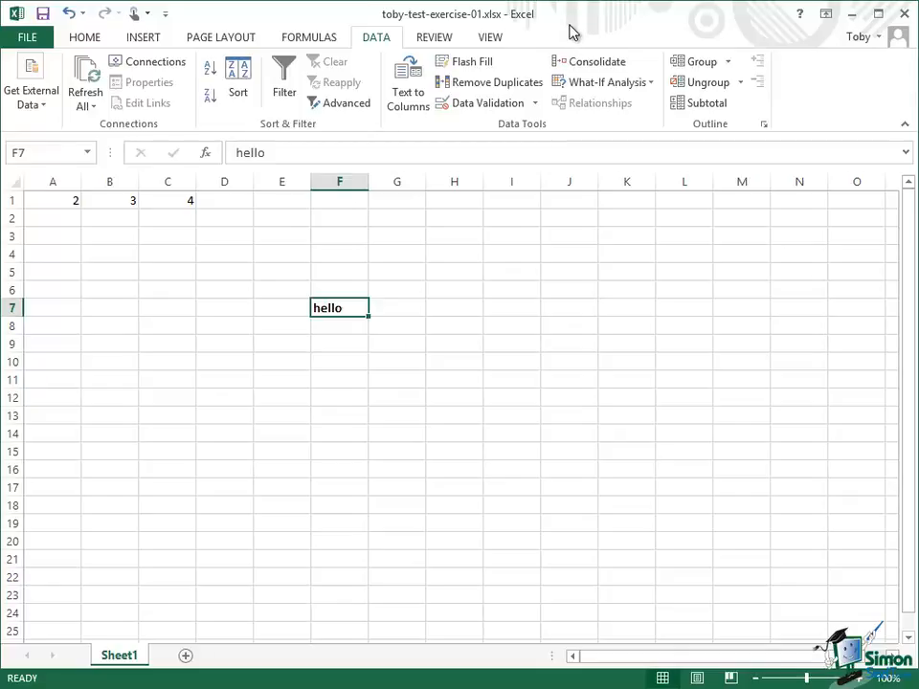
Step: Open Excel Options from the File view and show the Customize Ribbon page
click(33, 38)
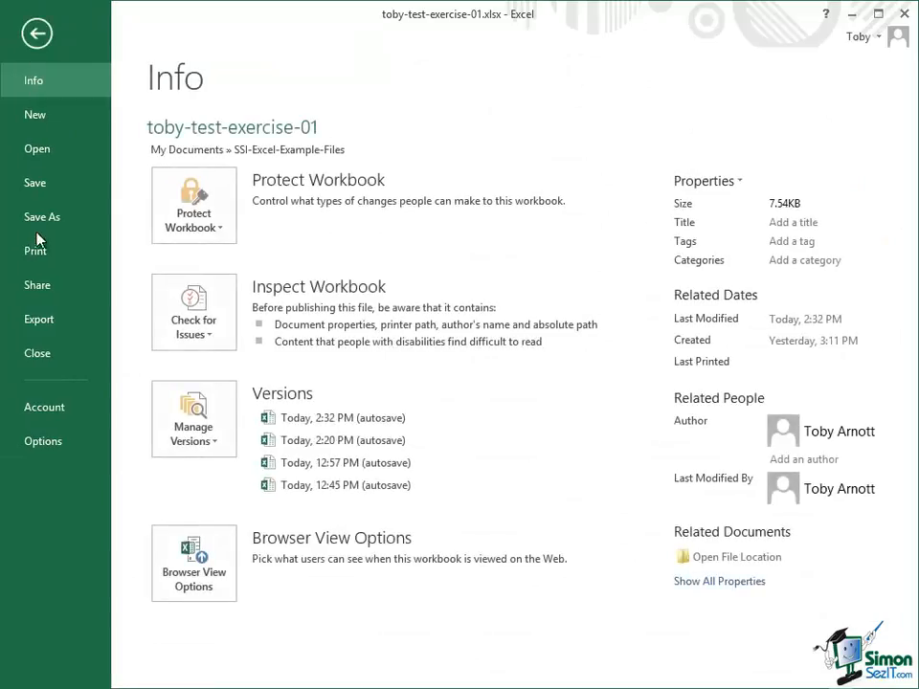
click(44, 443)
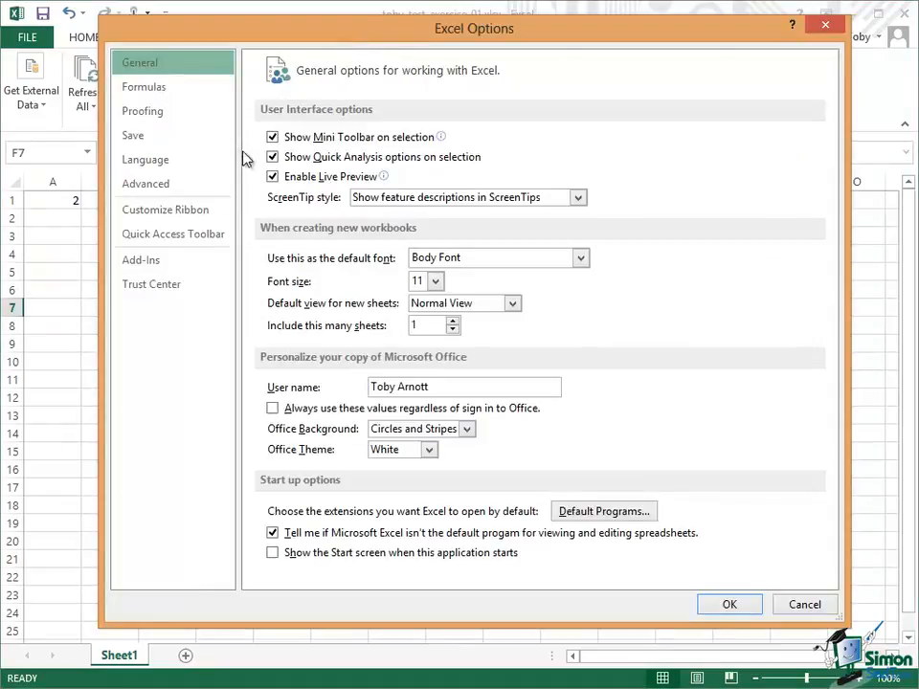
click(178, 215)
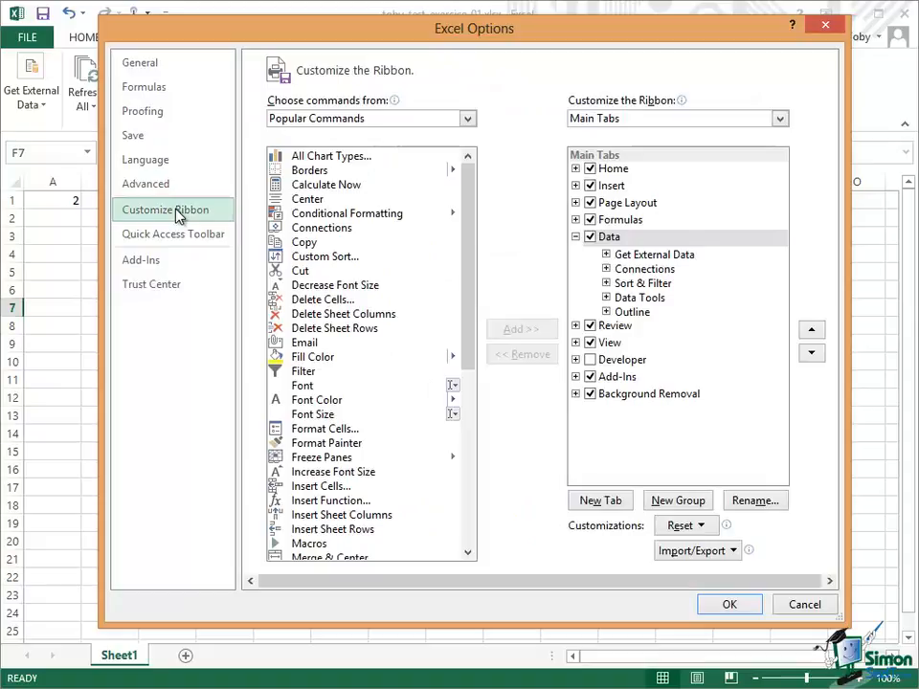